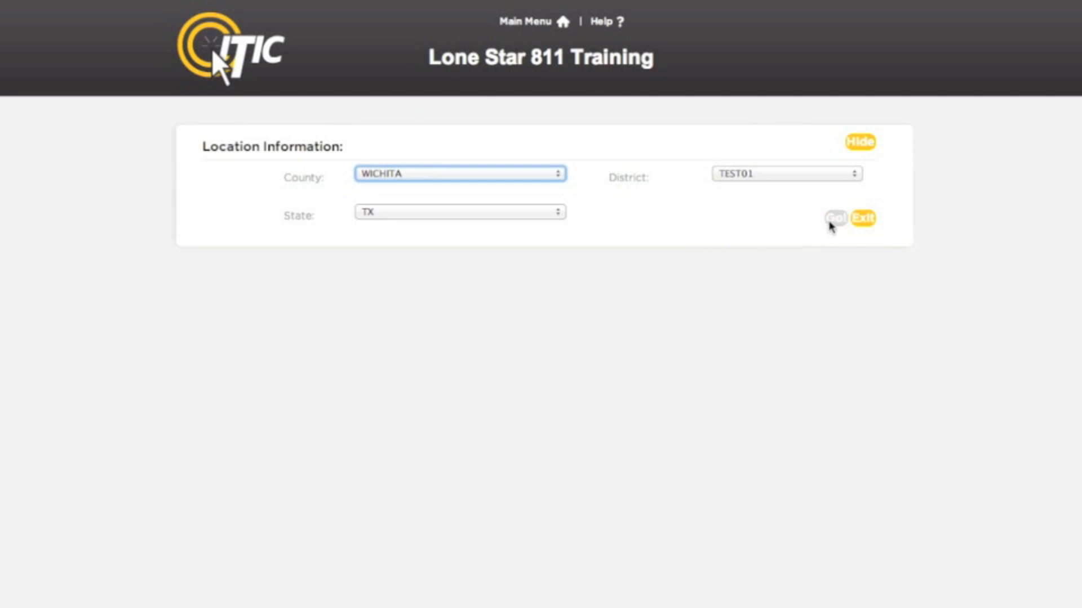
# - Load the records for WICHITA county, TX, district TEST01, and review the Districts, Work In Progress, To Be Verified and Committed tables
pyautogui.click(836, 225)
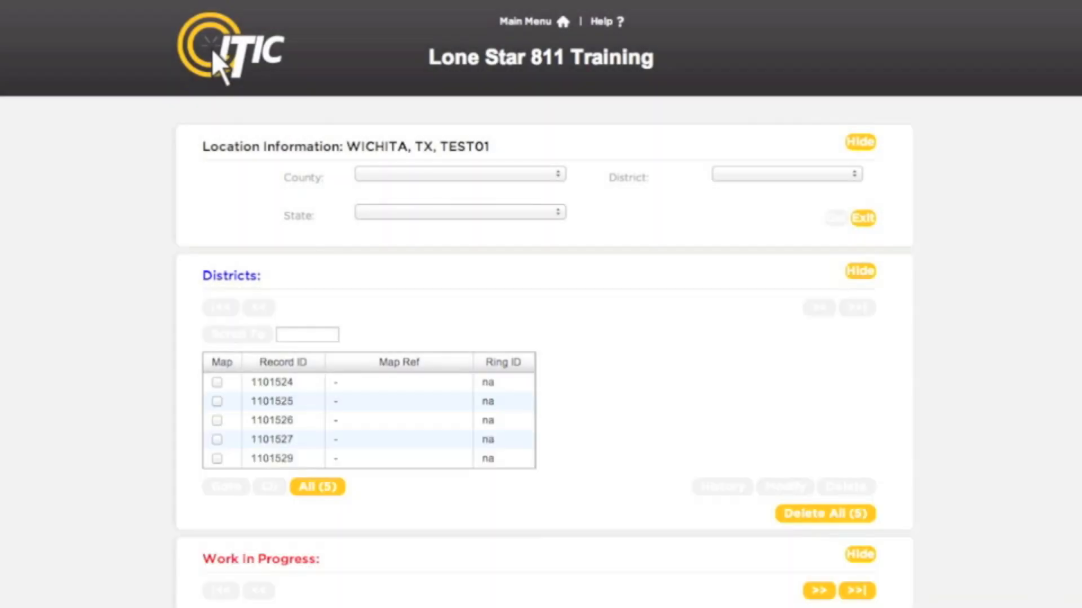
pyautogui.scroll(-3, 541, 338)
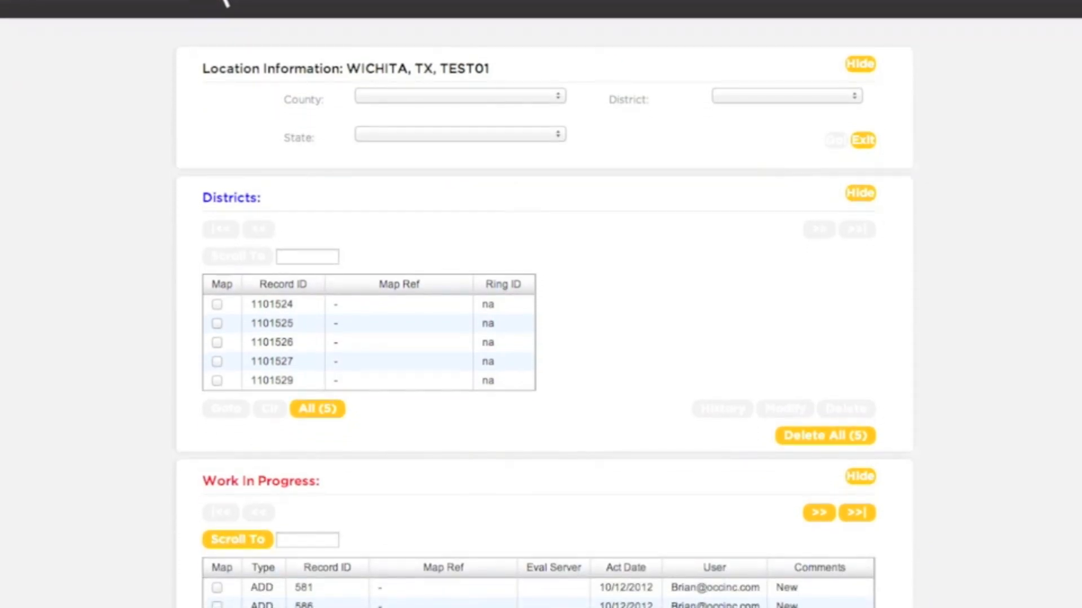
pyautogui.scroll(-5, 541, 338)
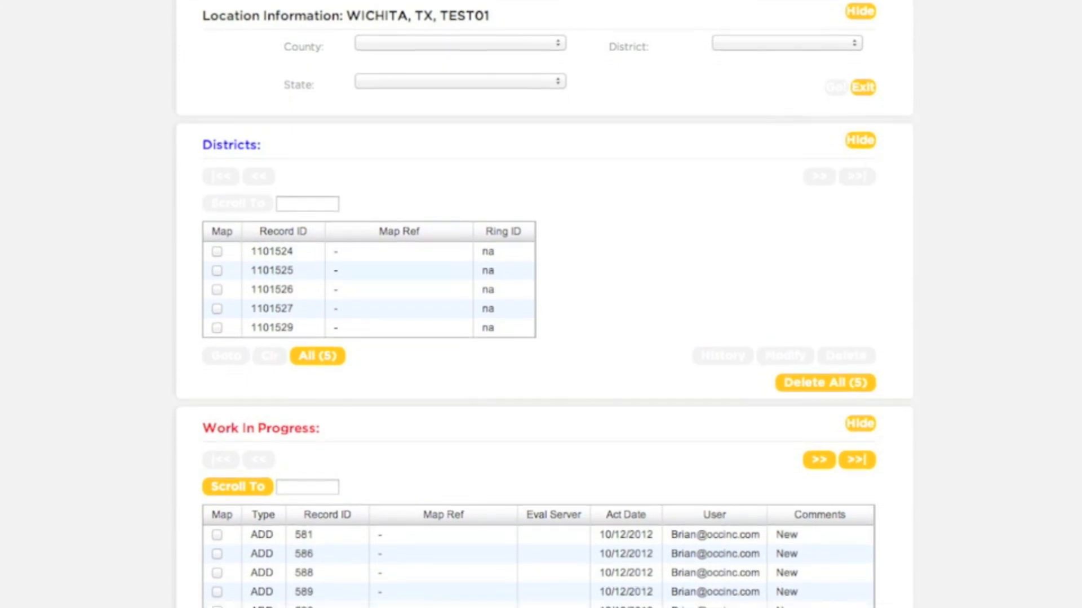
pyautogui.scroll(-2, 541, 338)
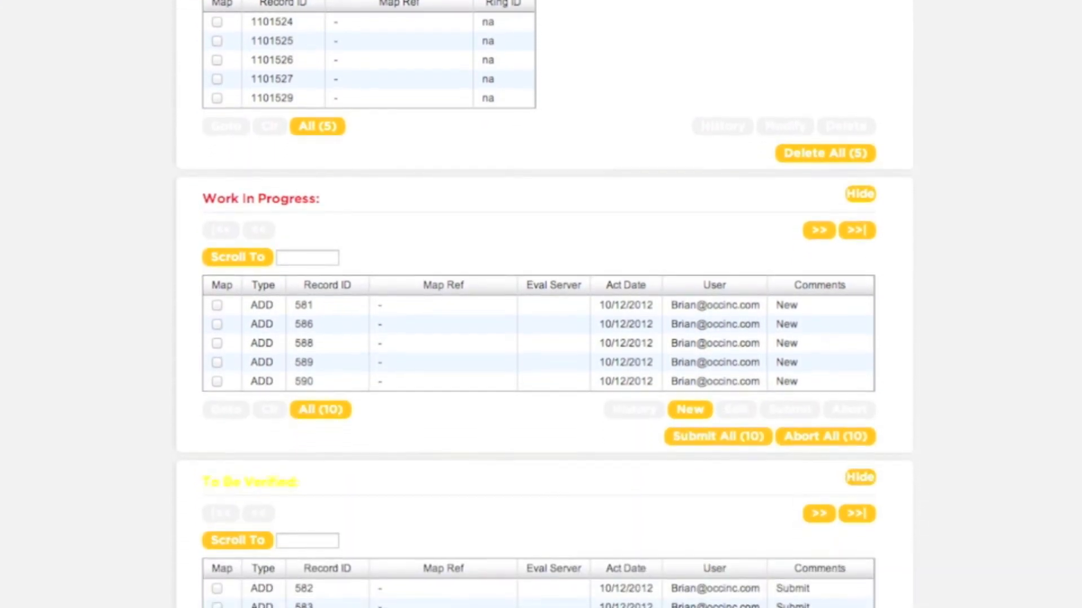
pyautogui.scroll(-6, 541, 304)
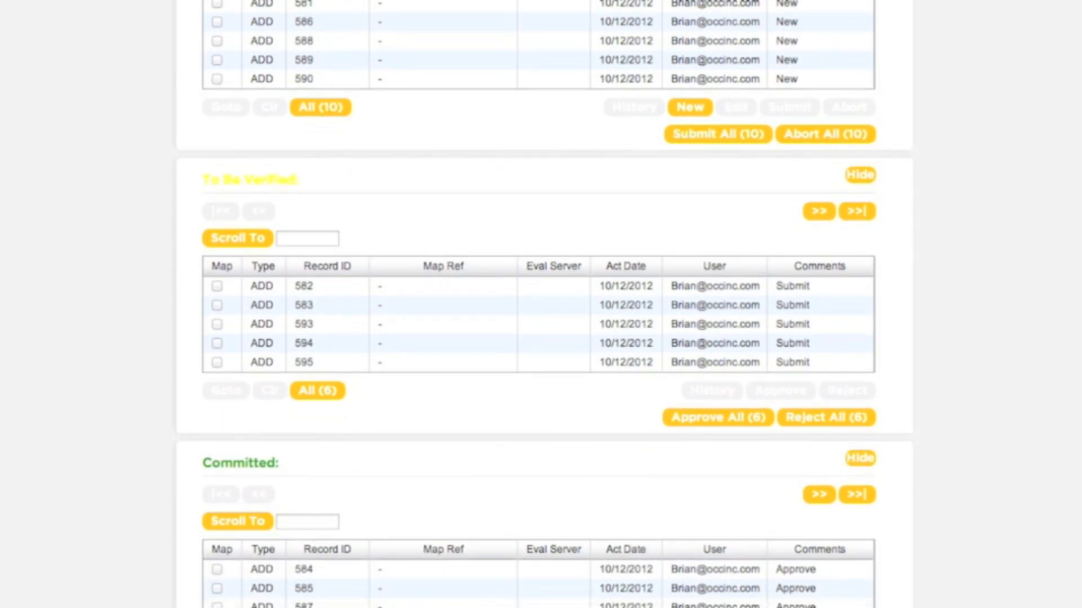
pyautogui.scroll(-6, 540, 304)
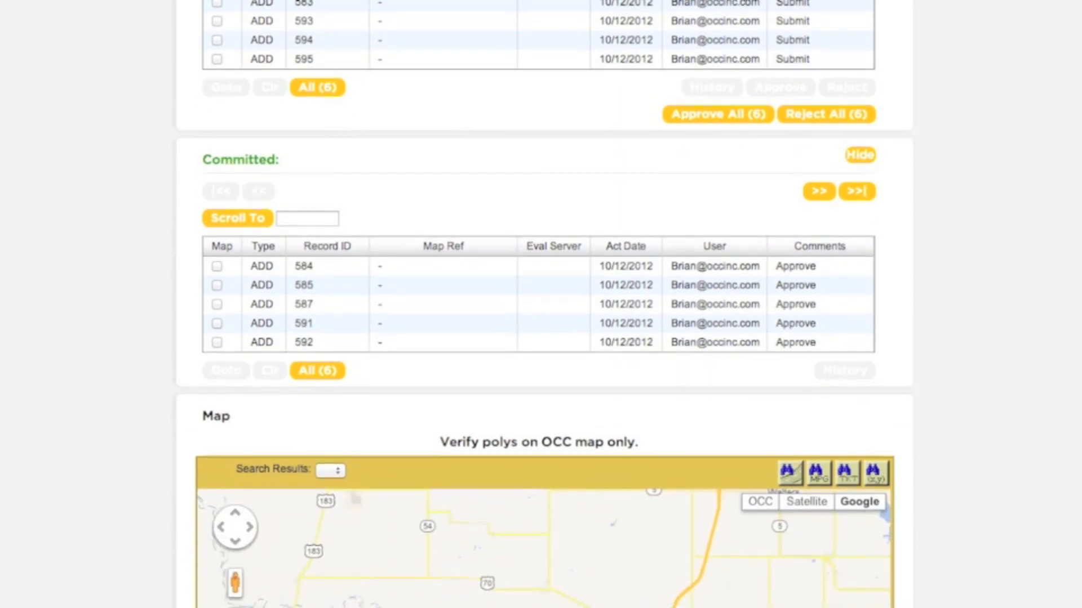
pyautogui.scroll(-8, 541, 305)
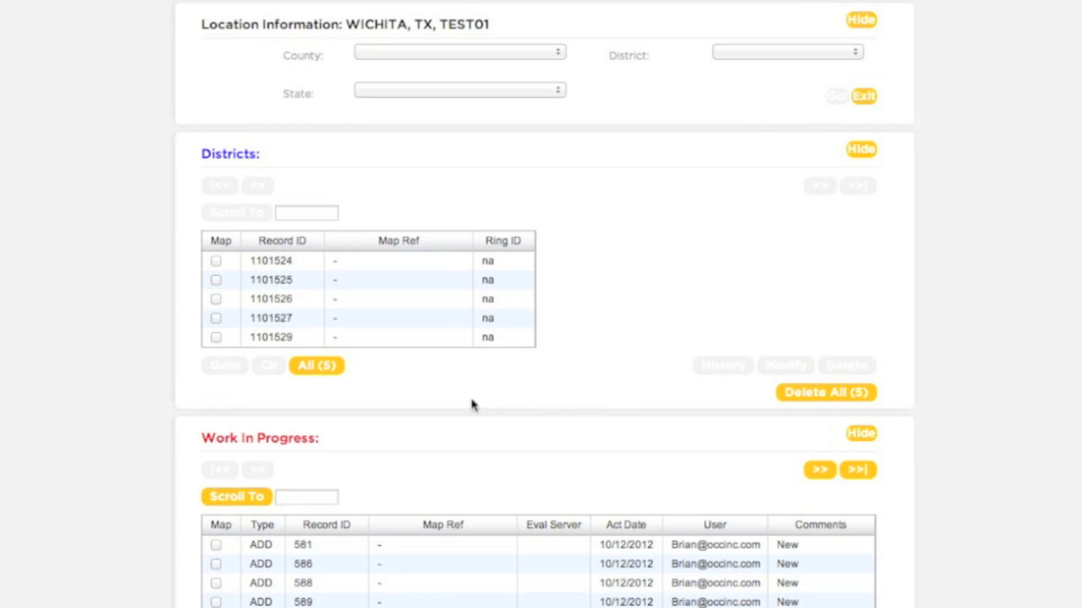
# - Display all district polygons on the map and go to their location to view them
pyautogui.click(338, 368)
pyautogui.click(338, 367)
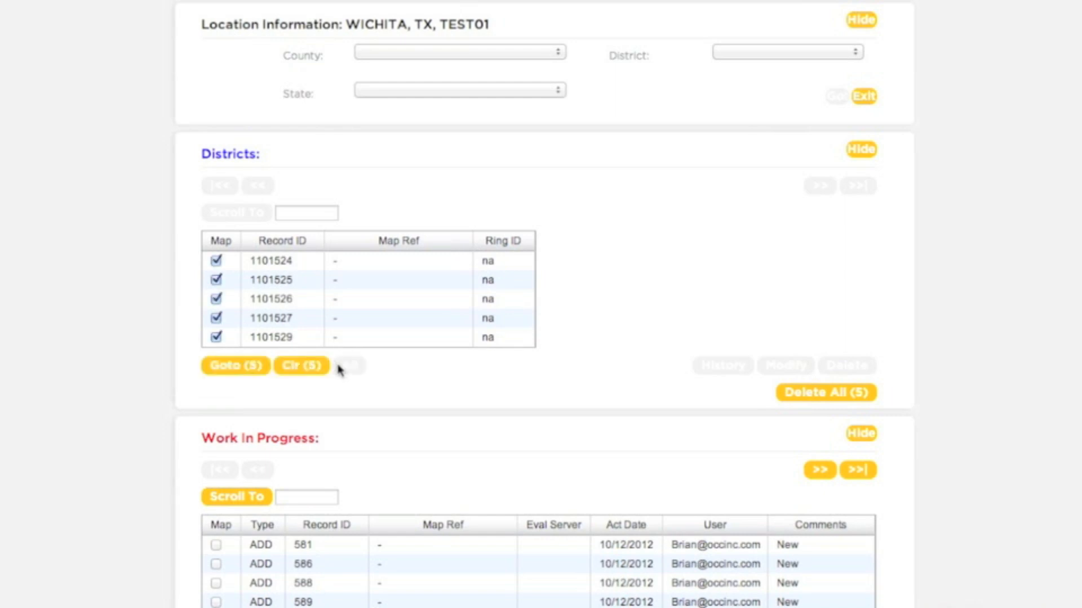
pyautogui.click(260, 374)
pyautogui.scroll(-20, 131, 465)
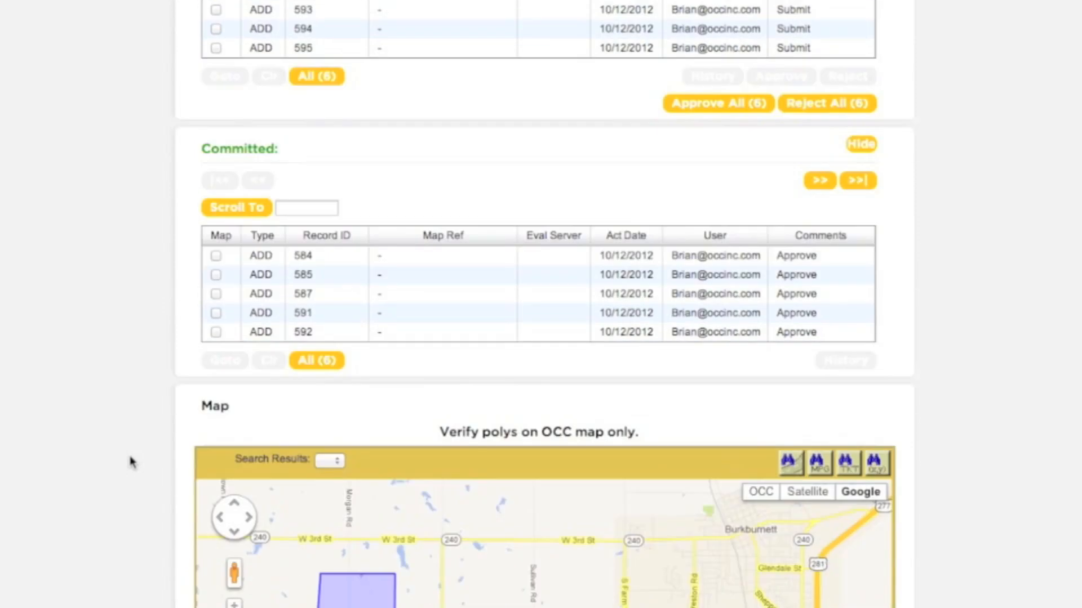
pyautogui.scroll(-8, 131, 463)
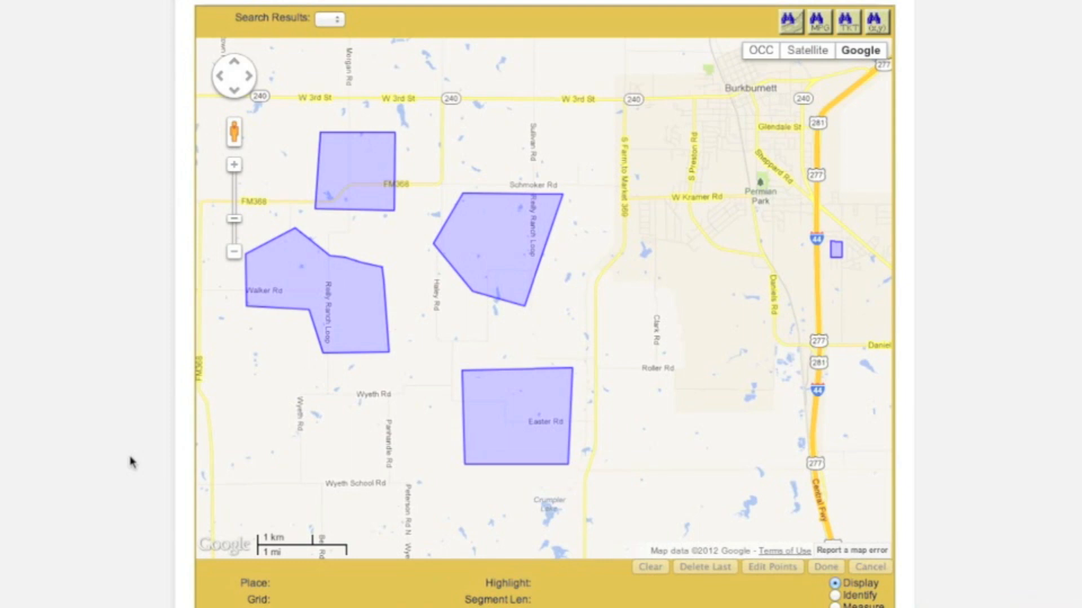
# - Add all Work In Progress, To Be Verified and Committed polygons to the map and view them together with the district polygons
pyautogui.scroll(20, 131, 463)
pyautogui.scroll(-2, 131, 463)
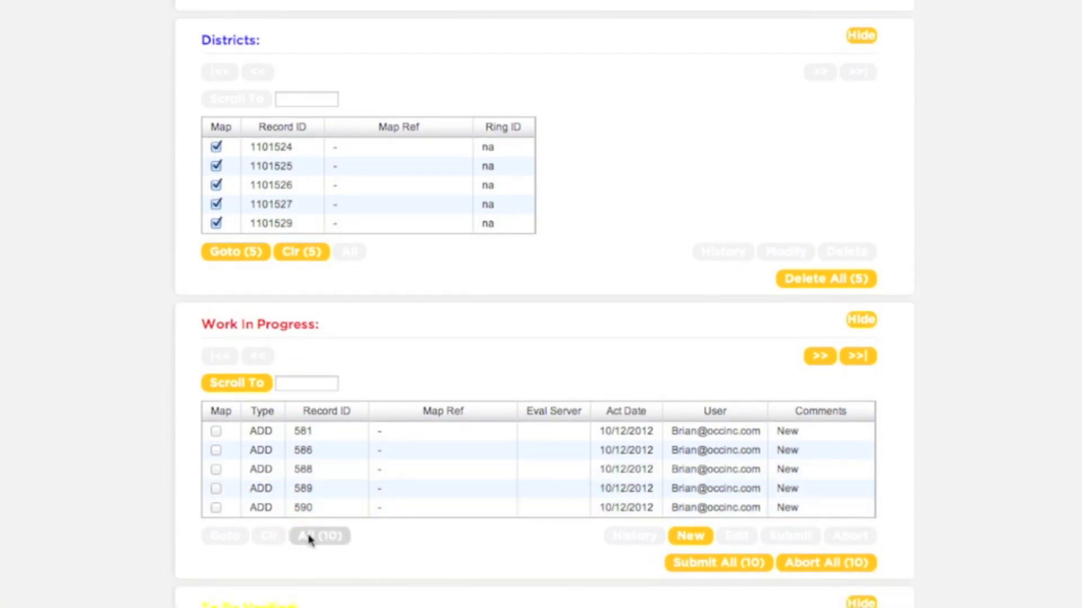
pyautogui.click(309, 536)
pyautogui.scroll(-10, 161, 572)
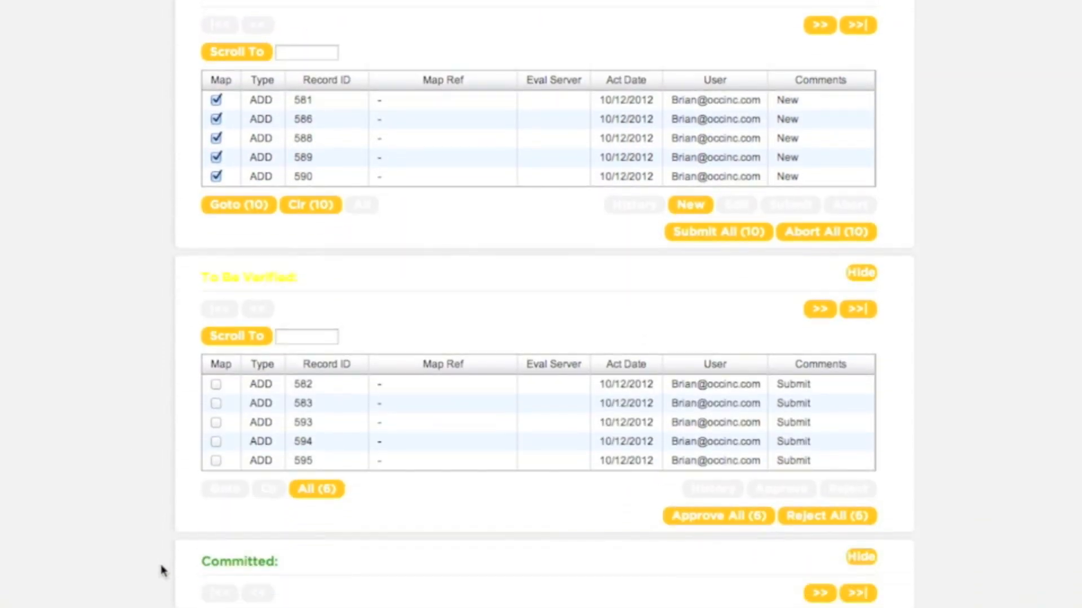
pyautogui.click(305, 494)
pyautogui.scroll(-8, 162, 557)
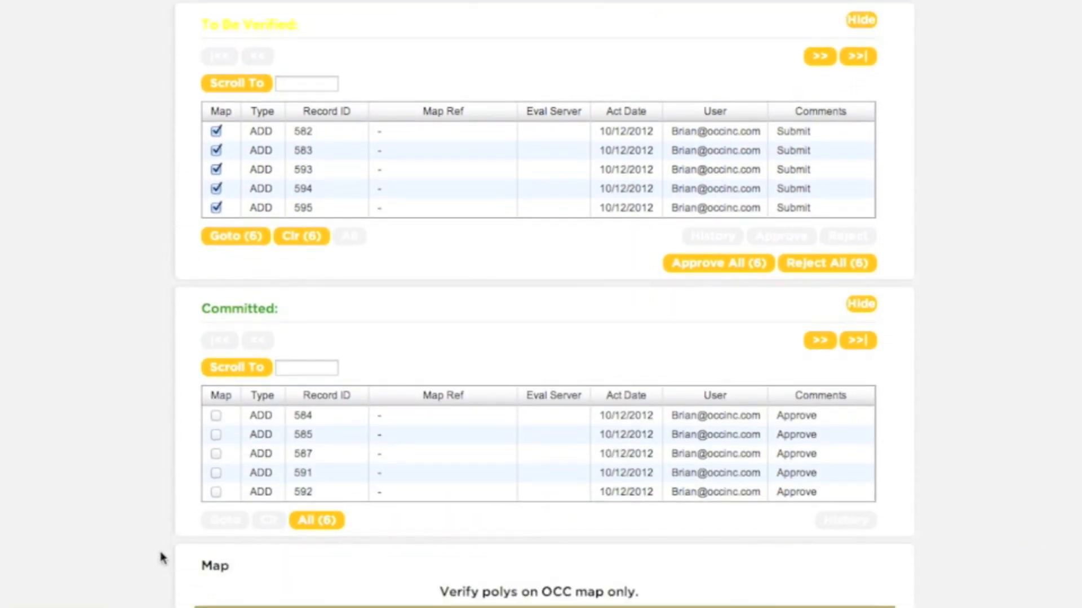
pyautogui.click(320, 523)
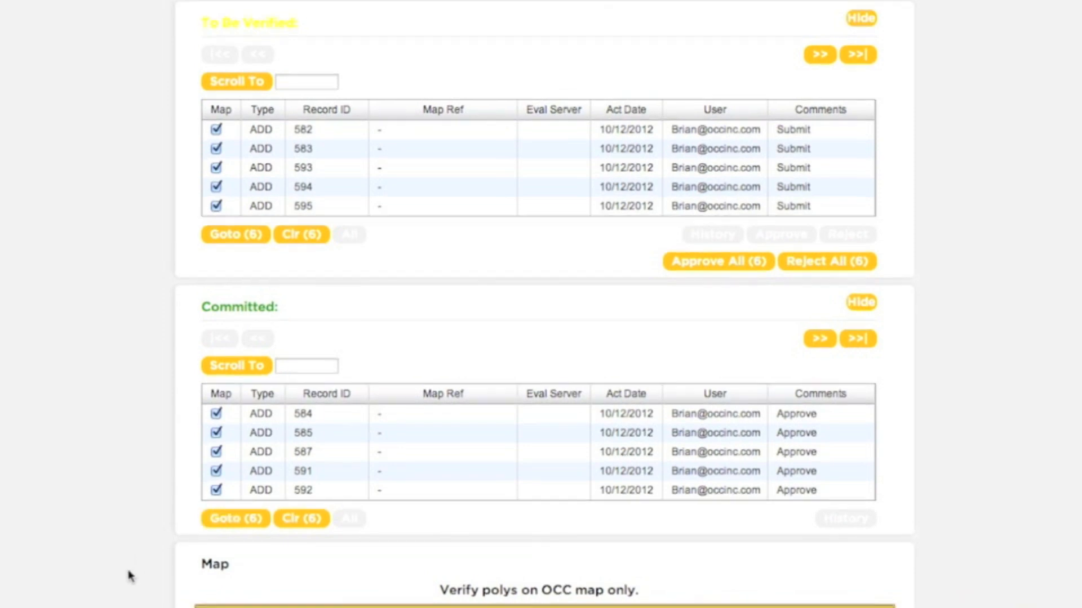
pyautogui.scroll(-10, 129, 576)
pyautogui.scroll(-3, 129, 576)
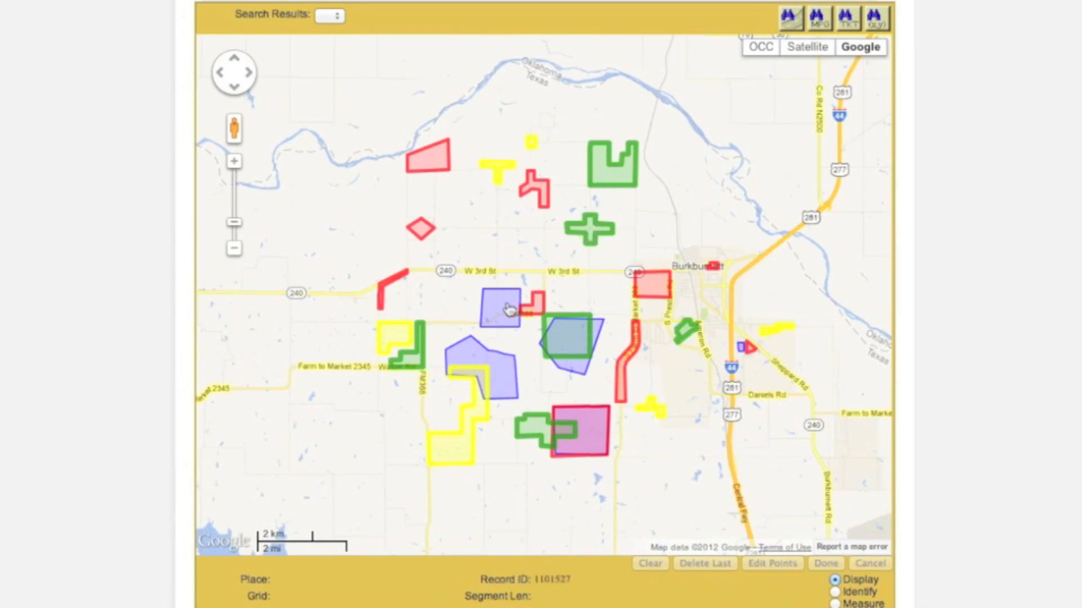
# - Identify district polygon 1101527 on the map, select its record in the Districts table and zoom the map to it
pyautogui.click(508, 308)
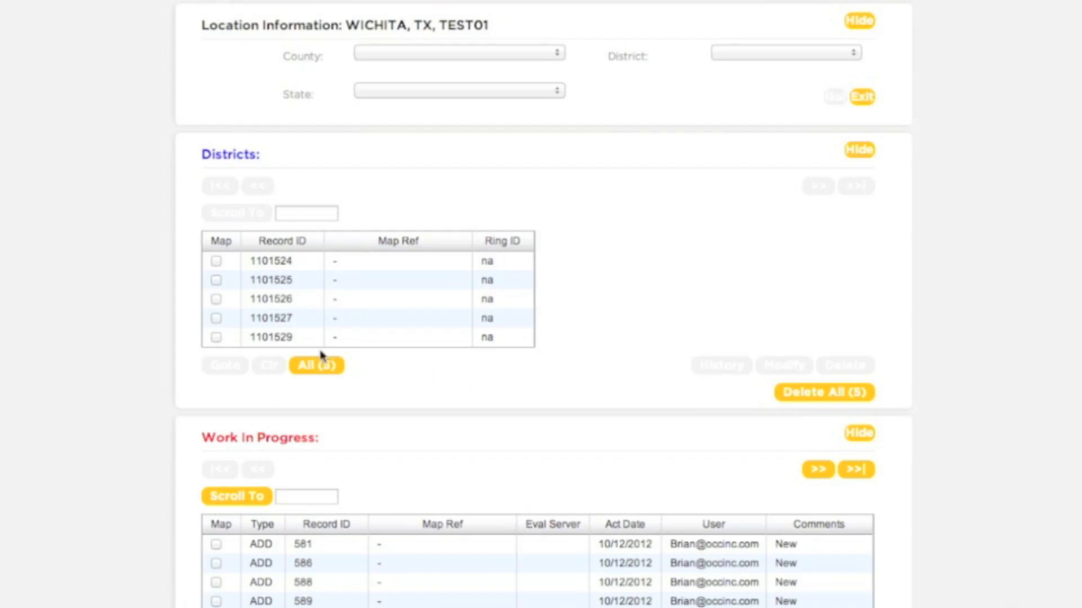
pyautogui.click(217, 320)
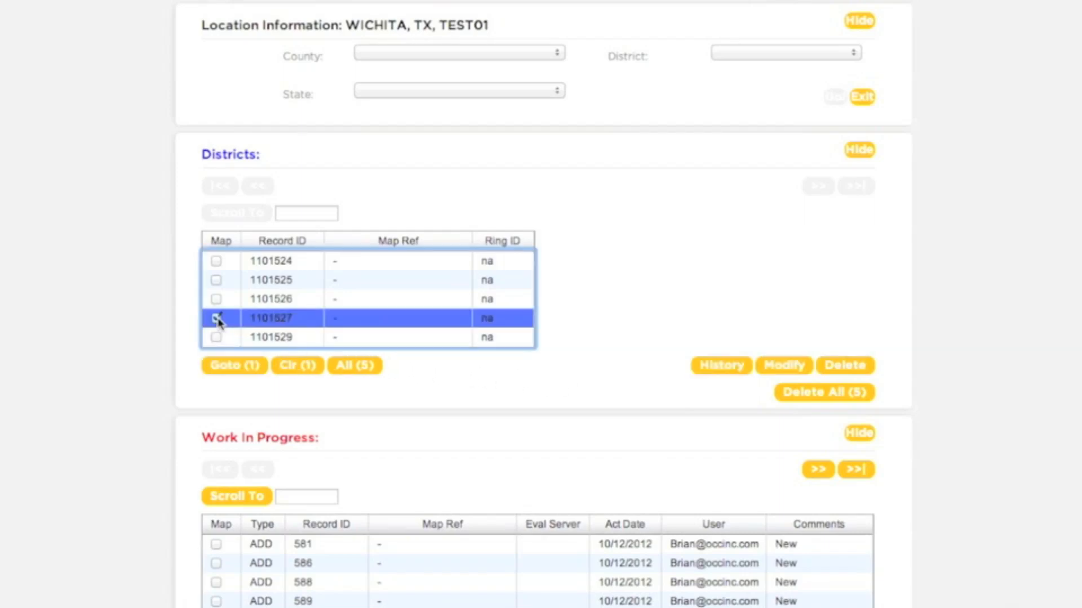
pyautogui.click(232, 365)
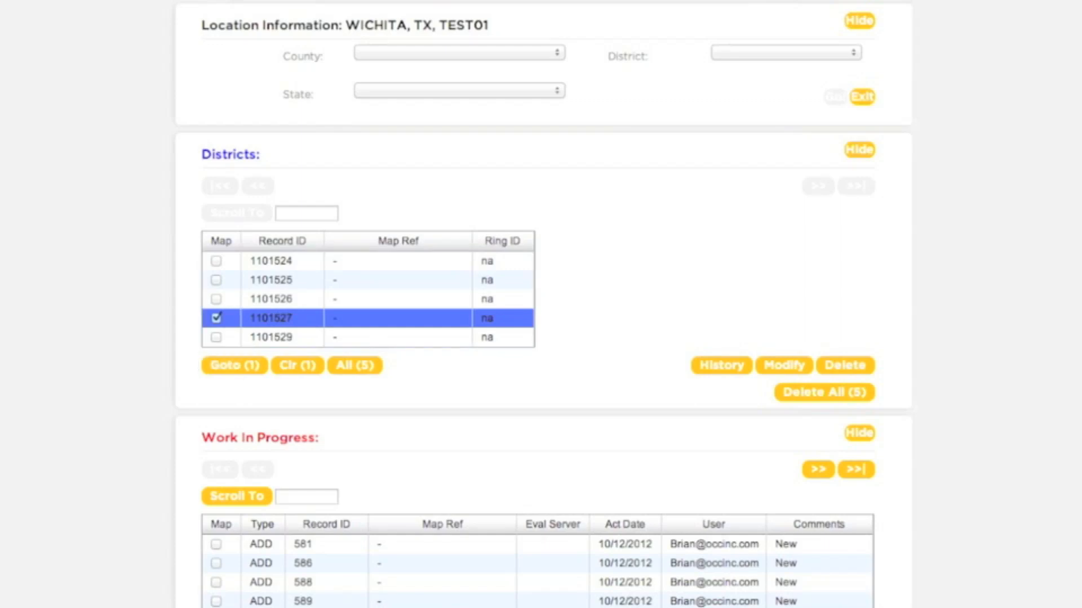
pyautogui.scroll(-12, 543, 304)
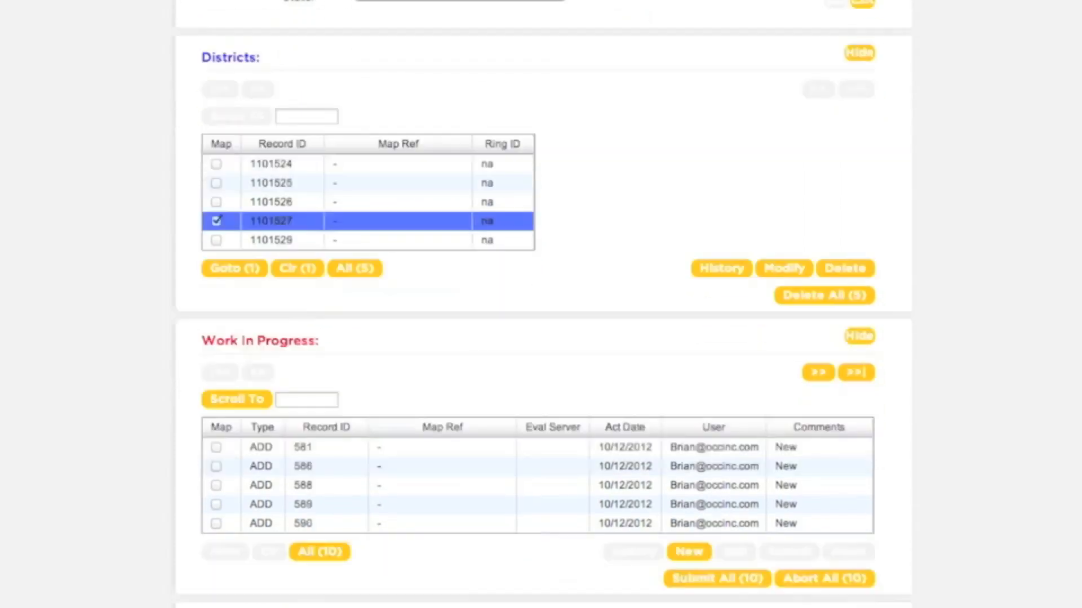
pyautogui.scroll(-10, 543, 304)
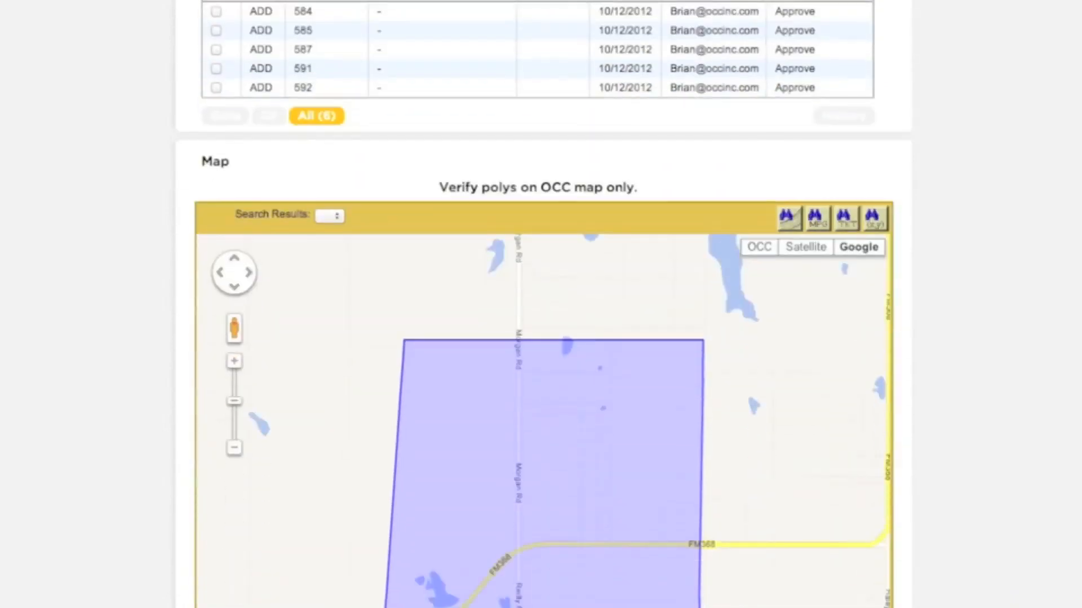
pyautogui.scroll(-1, 543, 305)
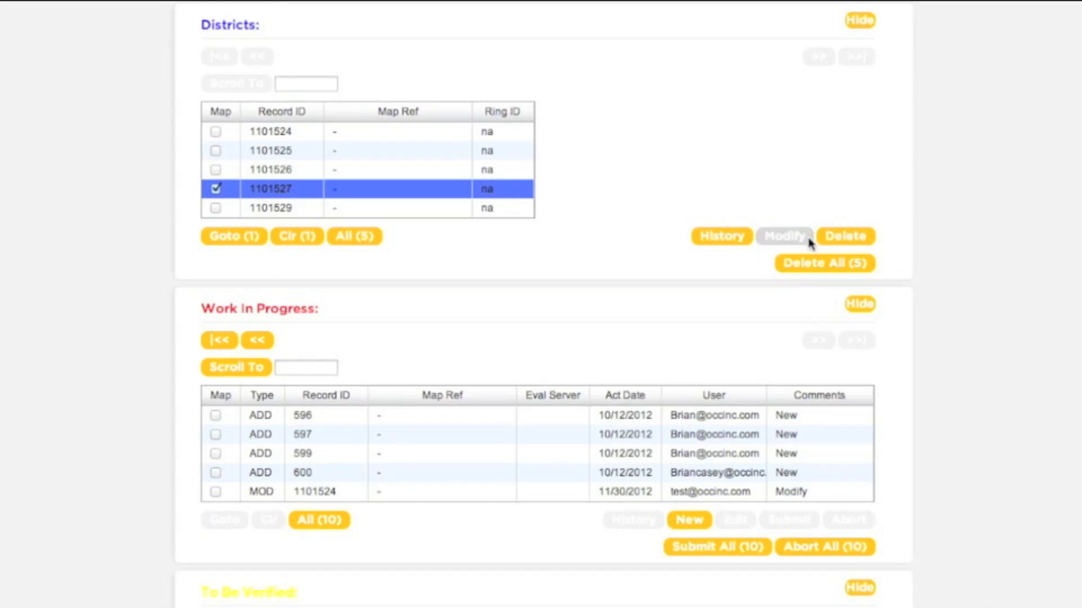
# - Modify the selected district polygon, moving its four corners to the intersections of Morgan Rd and FM368 / Fairview Rd with W 3rd St and FM368
pyautogui.click(809, 241)
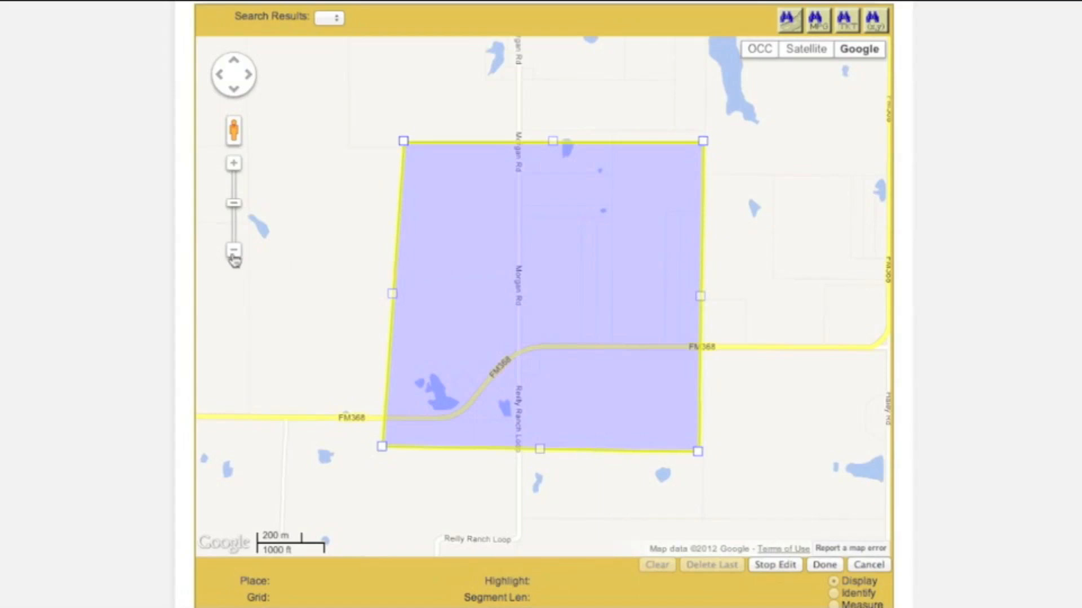
pyautogui.click(233, 254)
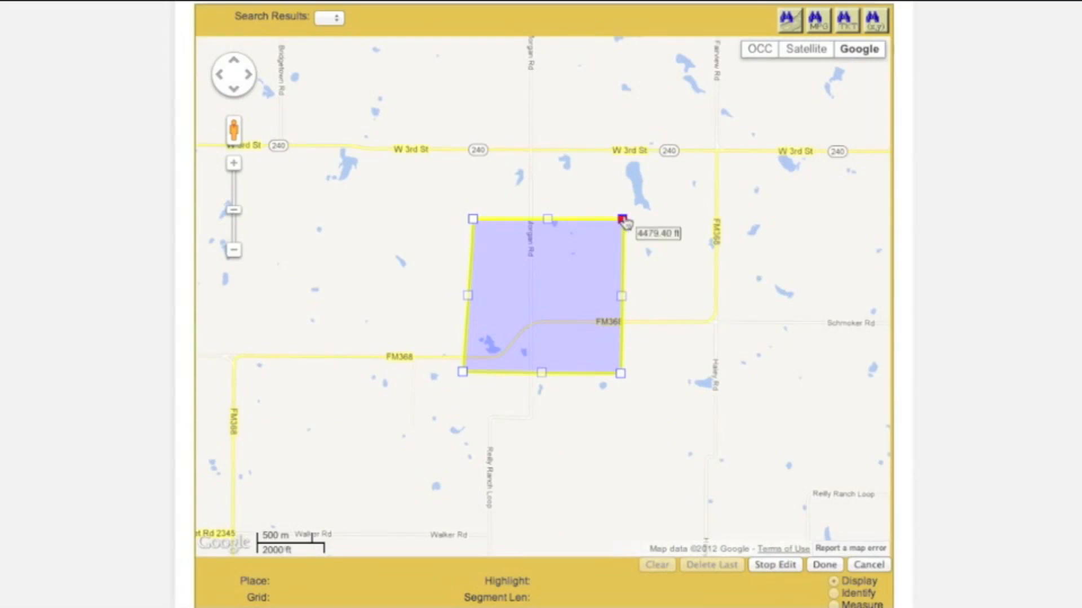
pyautogui.moveTo(623, 219); pyautogui.dragTo(718, 150)
pyautogui.moveTo(623, 383); pyautogui.dragTo(715, 322)
pyautogui.moveTo(462, 376); pyautogui.dragTo(531, 322)
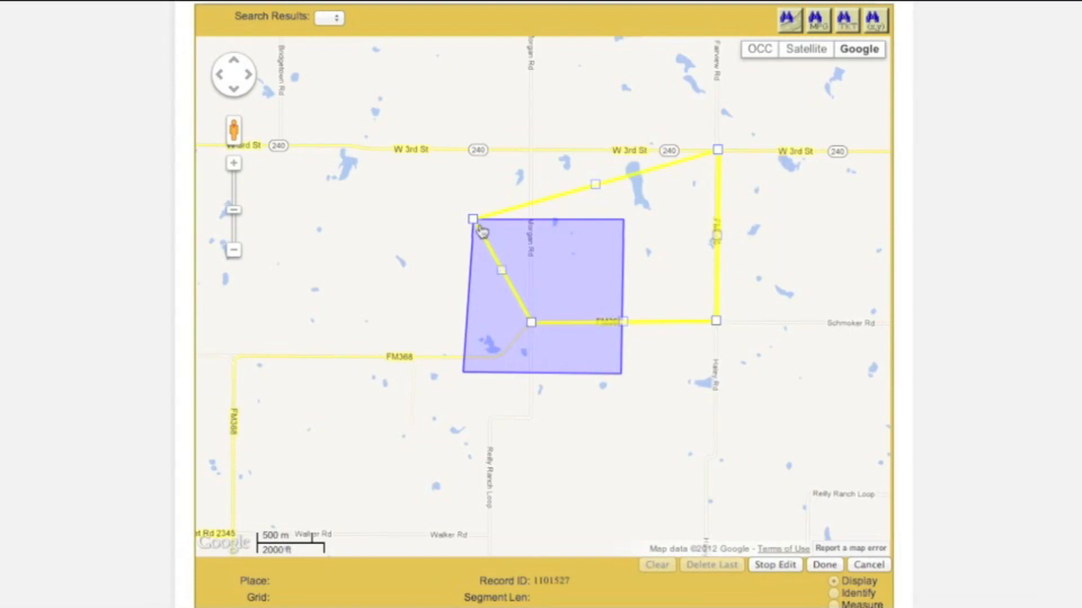
pyautogui.moveTo(473, 220); pyautogui.dragTo(530, 150)
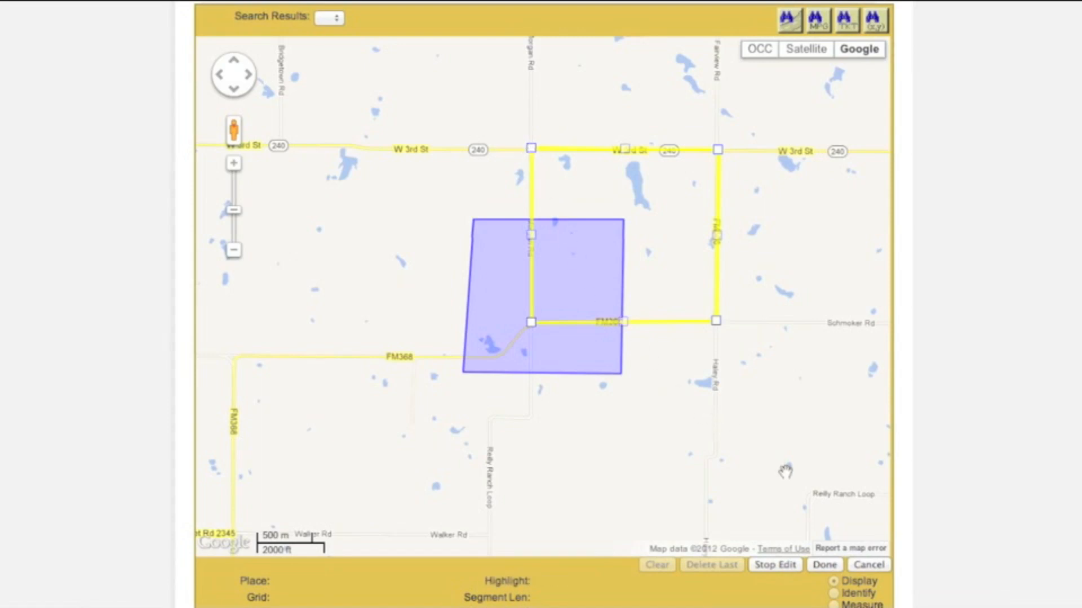
# - Verify the reshaped polygon on the OCC map and create its transaction with activation date 12/07/2012 and comment Modify
pyautogui.click(825, 565)
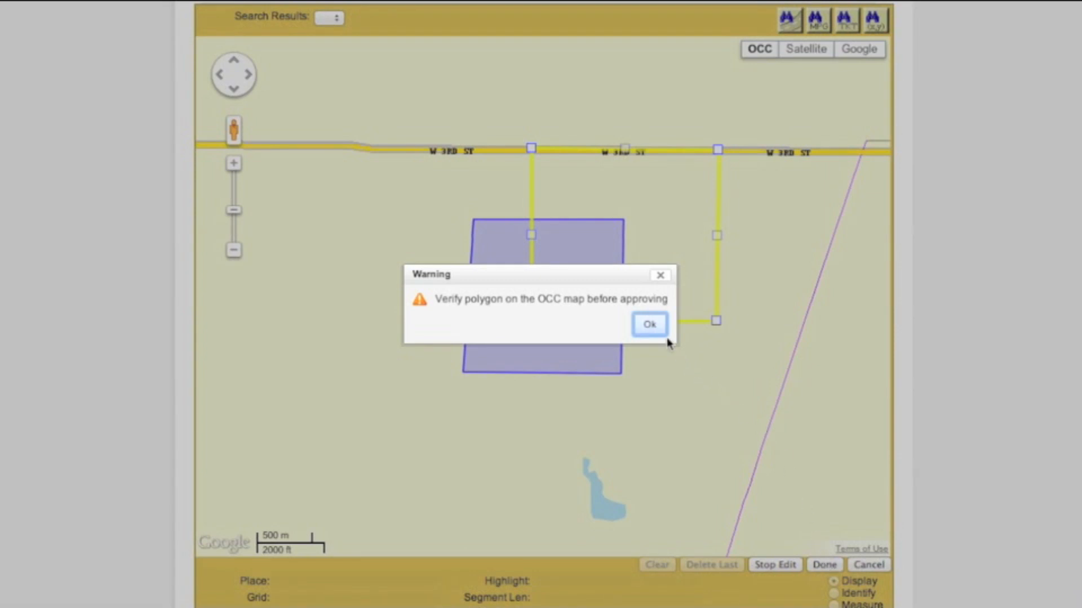
pyautogui.click(650, 325)
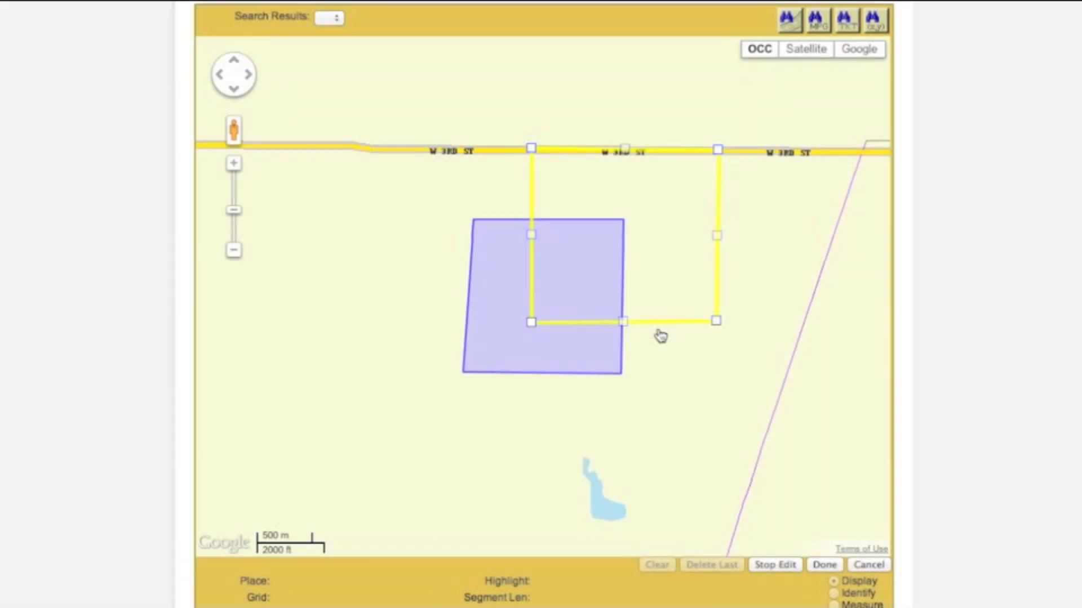
pyautogui.click(818, 569)
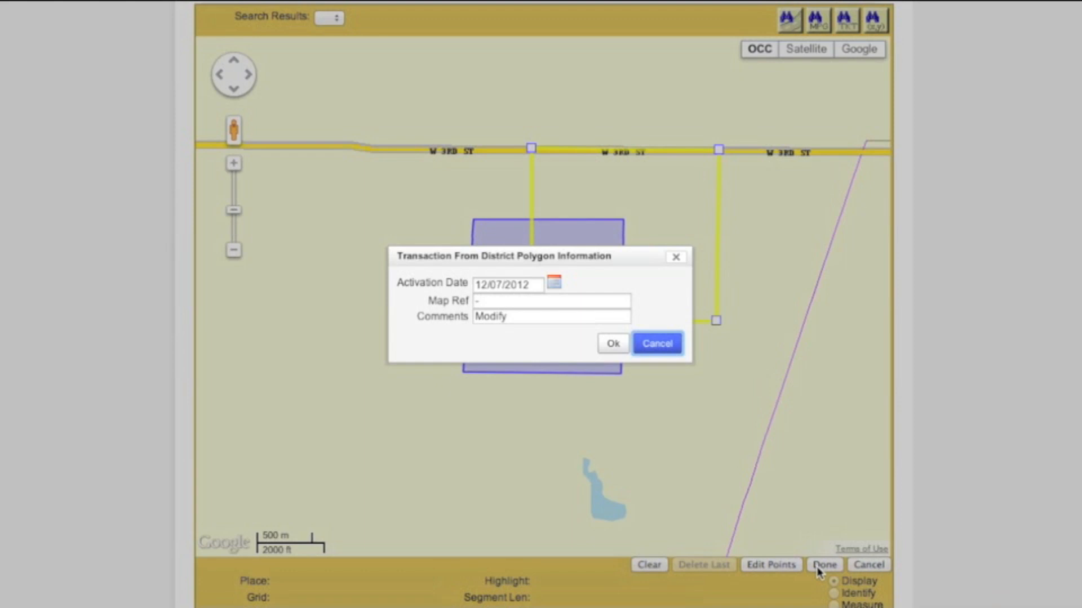
pyautogui.click(620, 345)
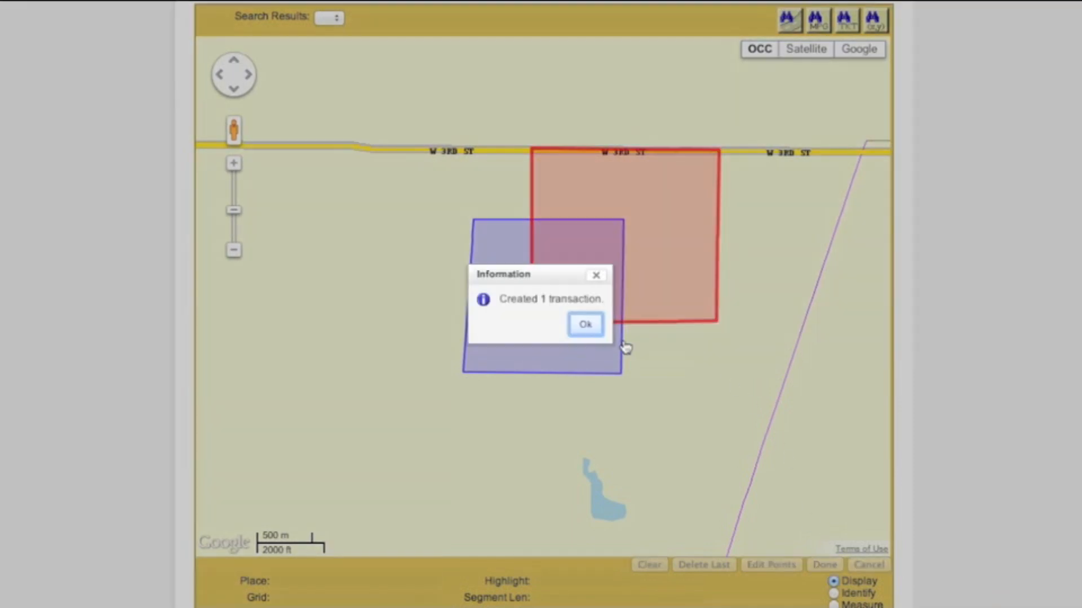
pyautogui.click(593, 326)
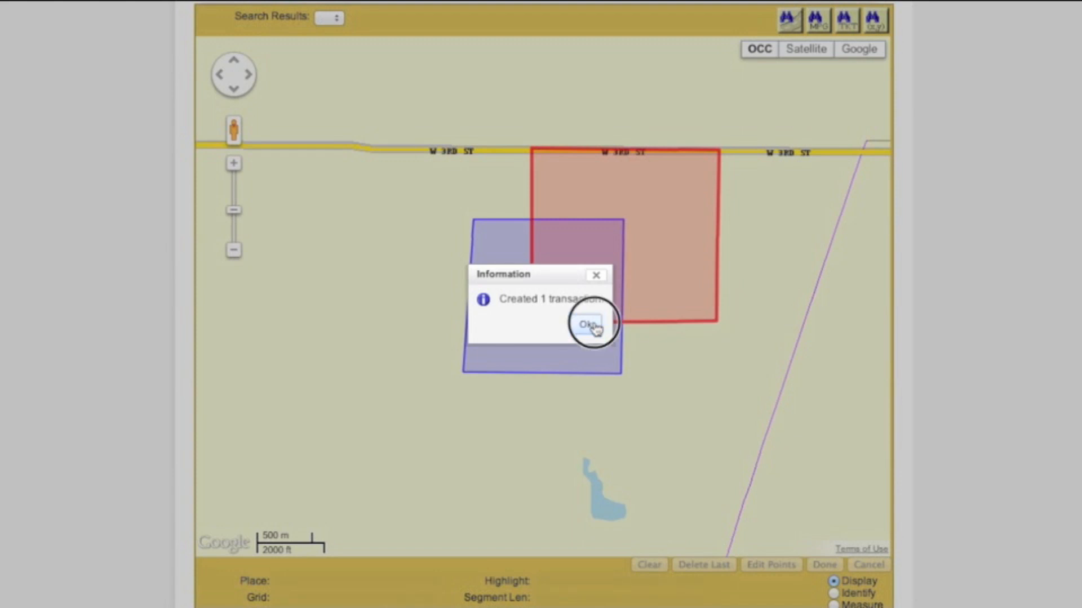
# - Locate the modified polygon's Work In Progress record 1101527 from the map and submit it with activation date 12/07/2012 and comment Submit
pyautogui.click(694, 217)
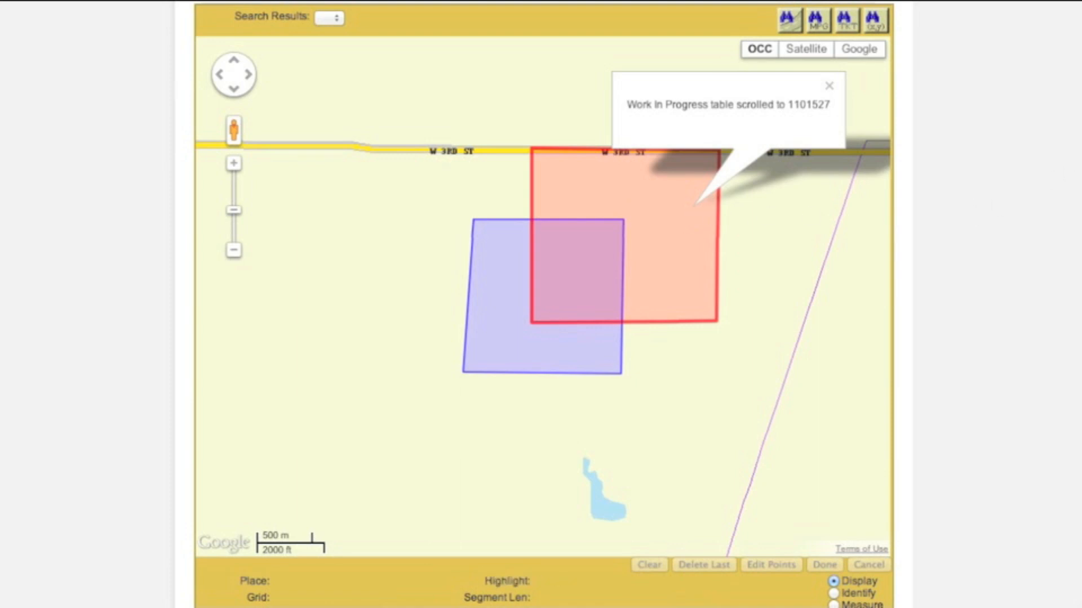
pyautogui.scroll(12, 544, 304)
pyautogui.scroll(4, 543, 304)
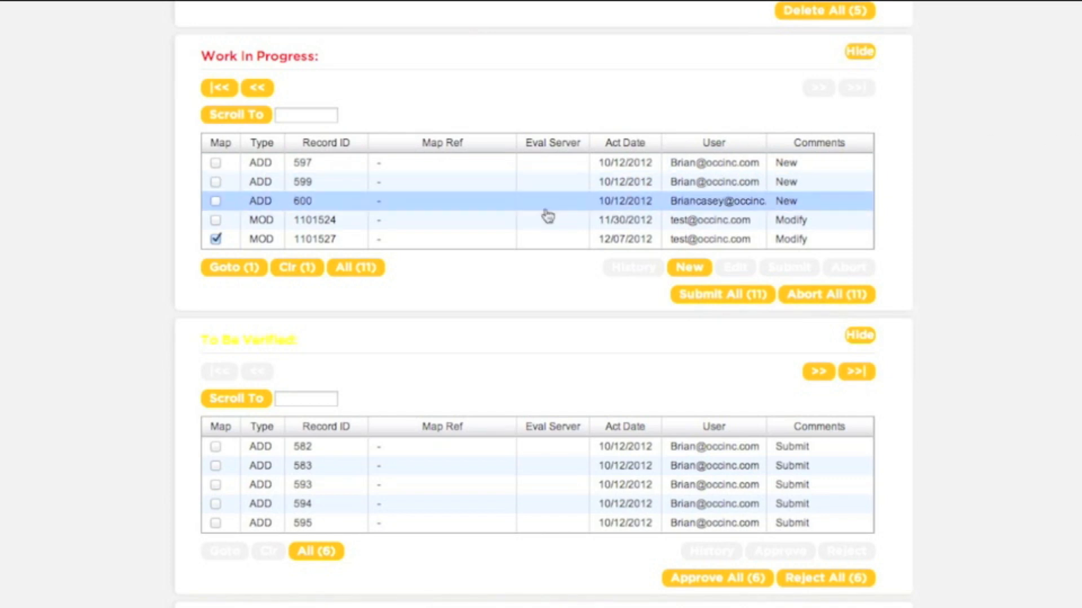
pyautogui.click(218, 239)
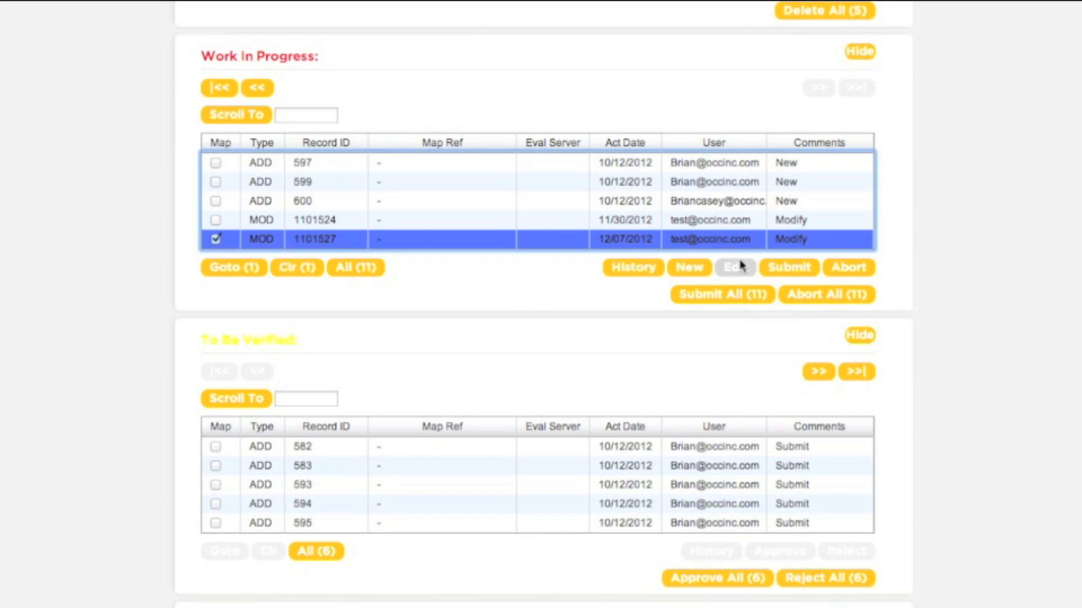
pyautogui.click(770, 269)
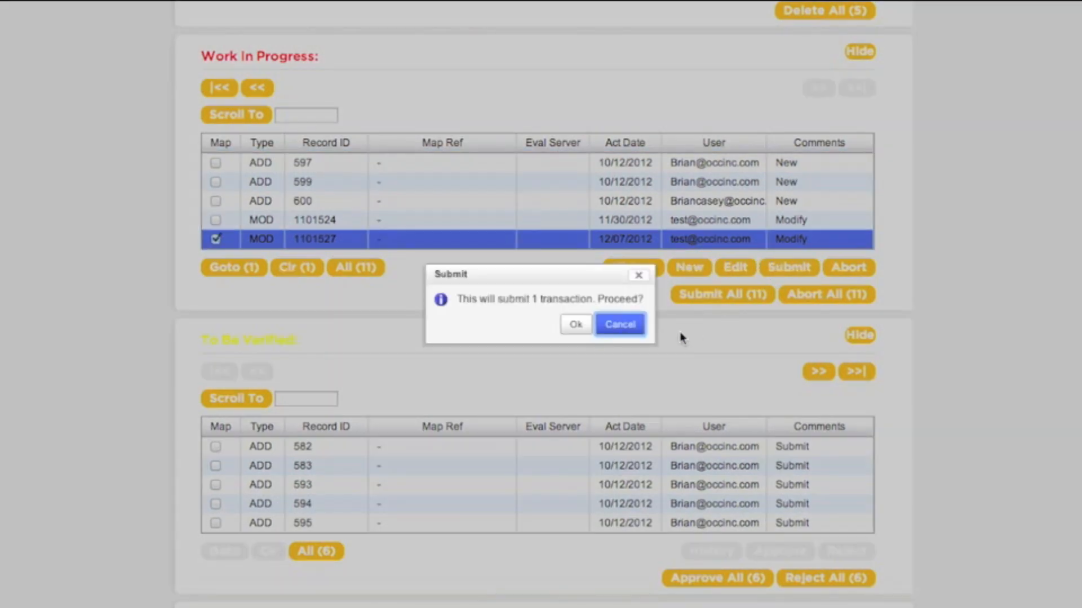
pyautogui.click(577, 325)
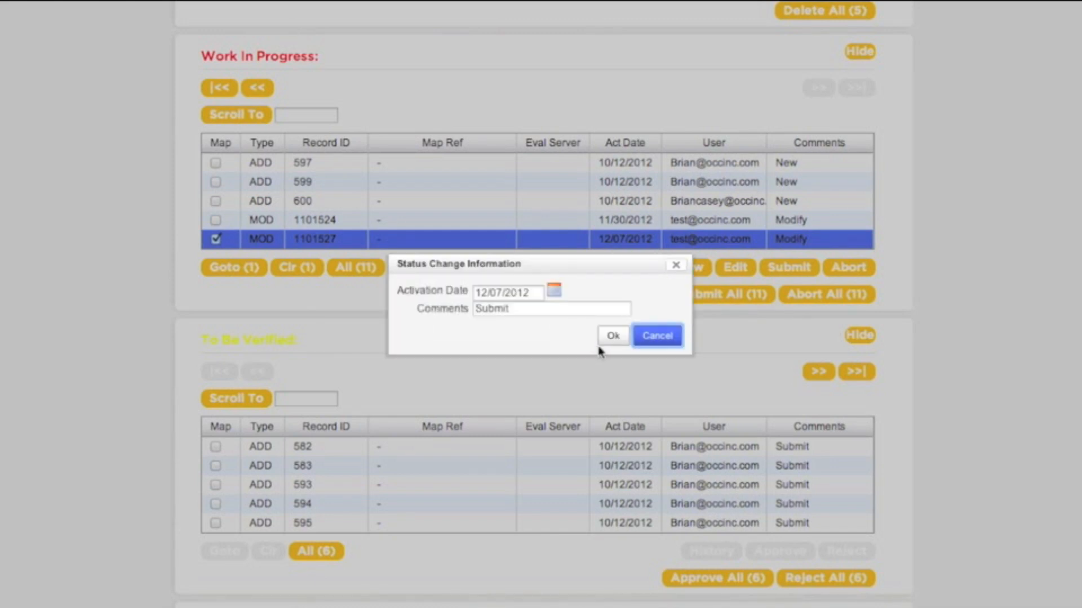
pyautogui.click(609, 338)
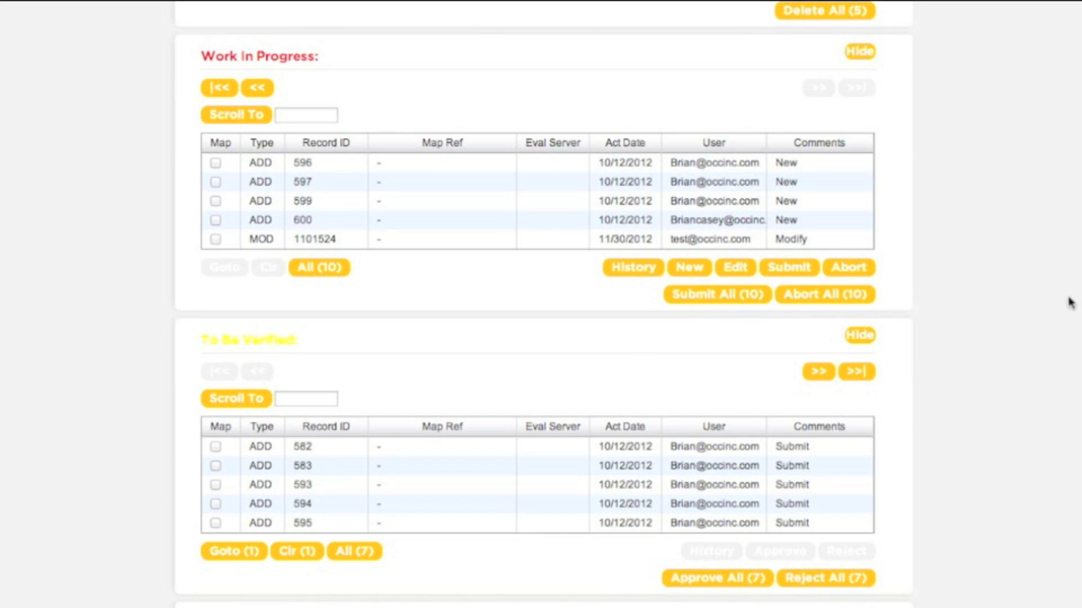
# - Locate the submitted polygon's To Be Verified record 1101527 from the map and approve it with activation date 12/07/2012 and comment Approve
pyautogui.scroll(-2, 1075, 307)
pyautogui.scroll(-15, 544, 304)
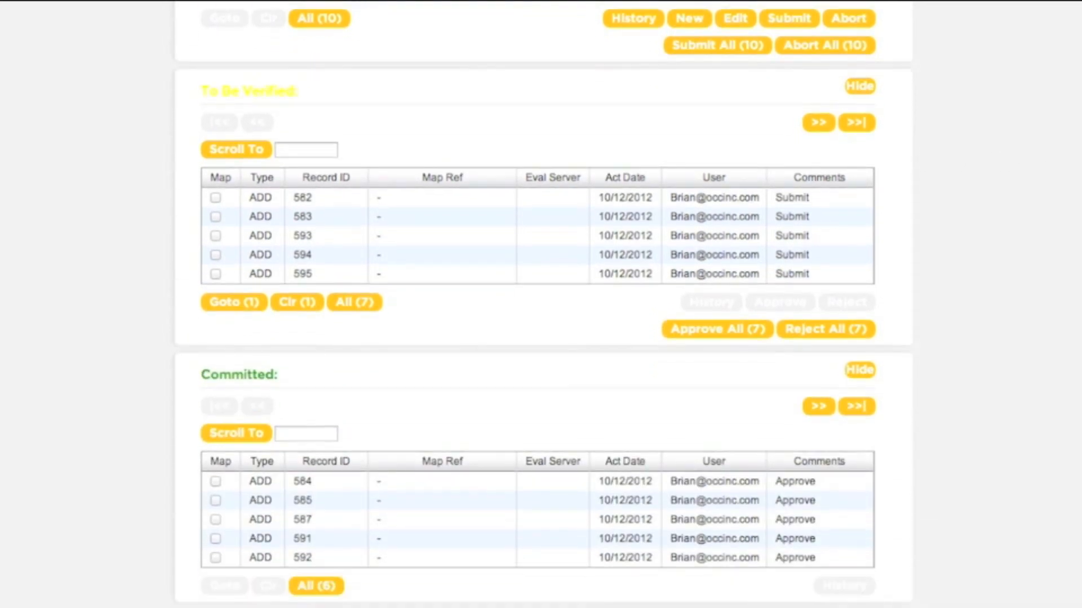
pyautogui.scroll(-5, 544, 304)
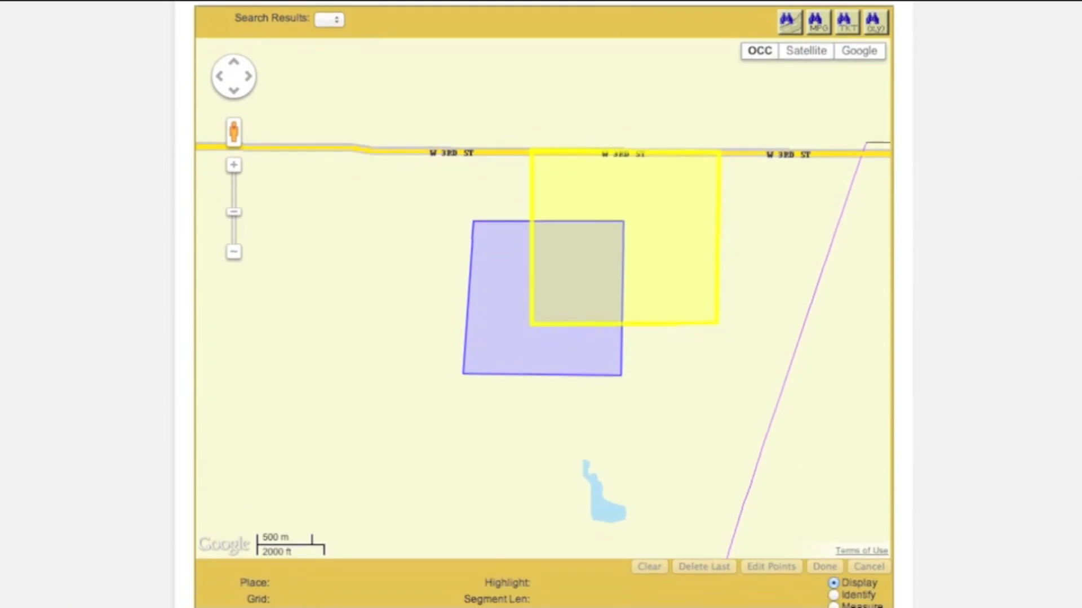
pyautogui.click(713, 304)
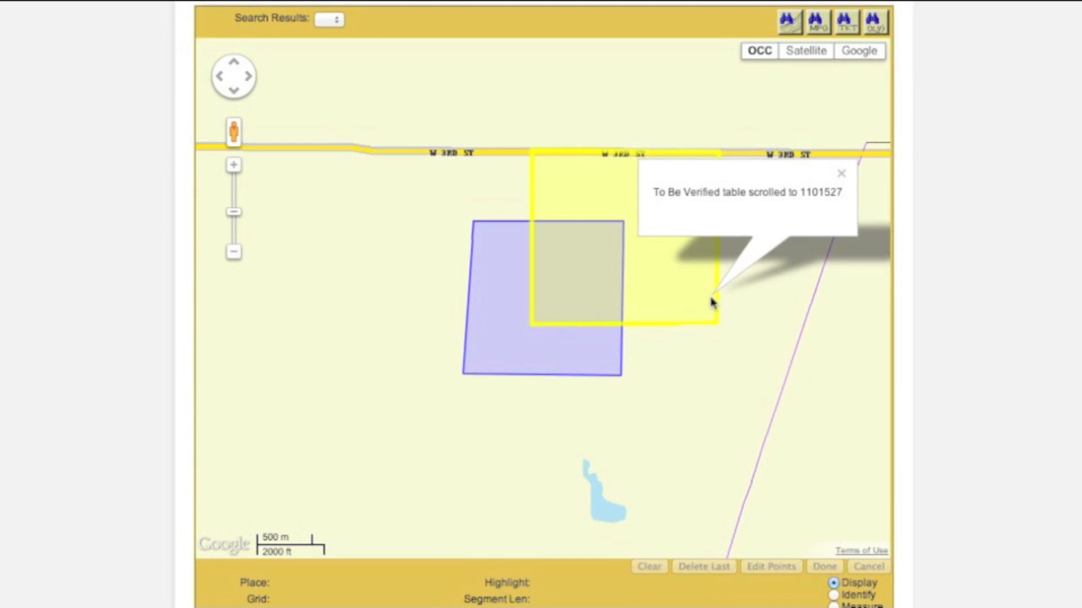
pyautogui.scroll(10, 544, 305)
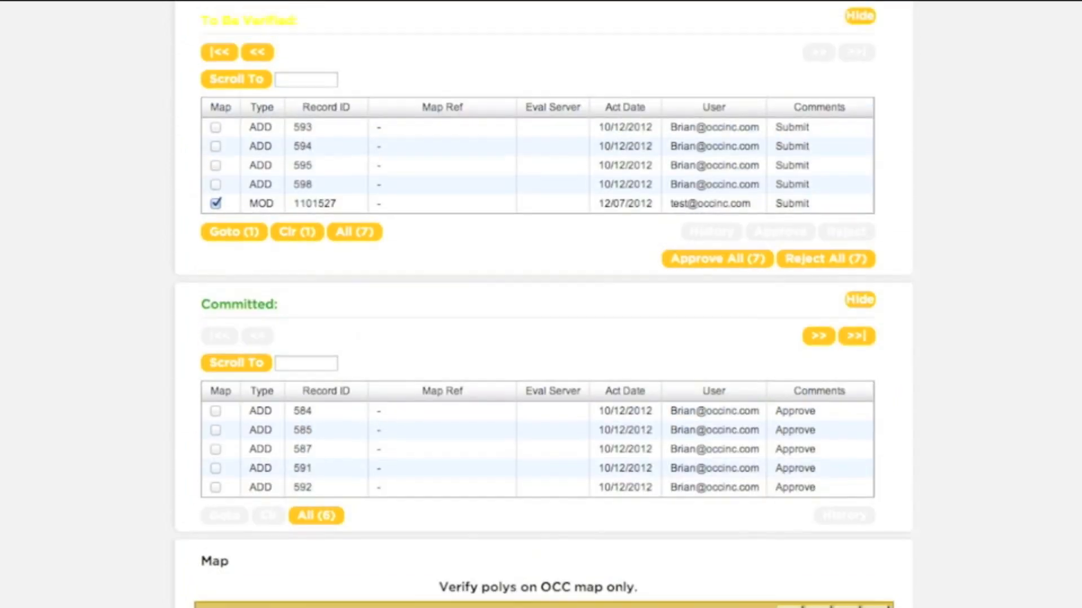
pyautogui.scroll(1, 544, 304)
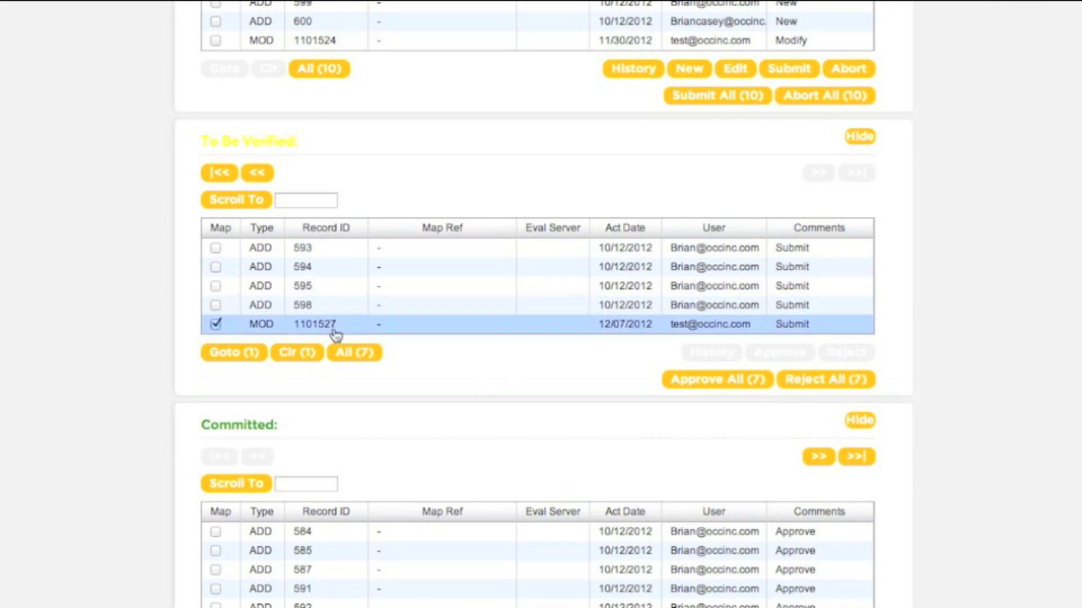
pyautogui.click(218, 327)
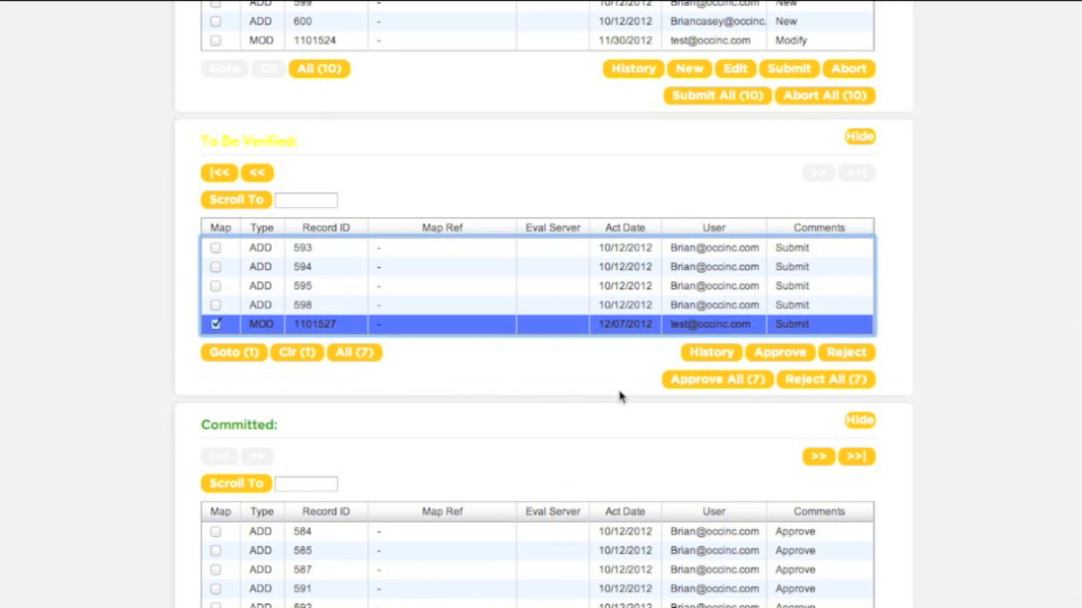
pyautogui.click(755, 361)
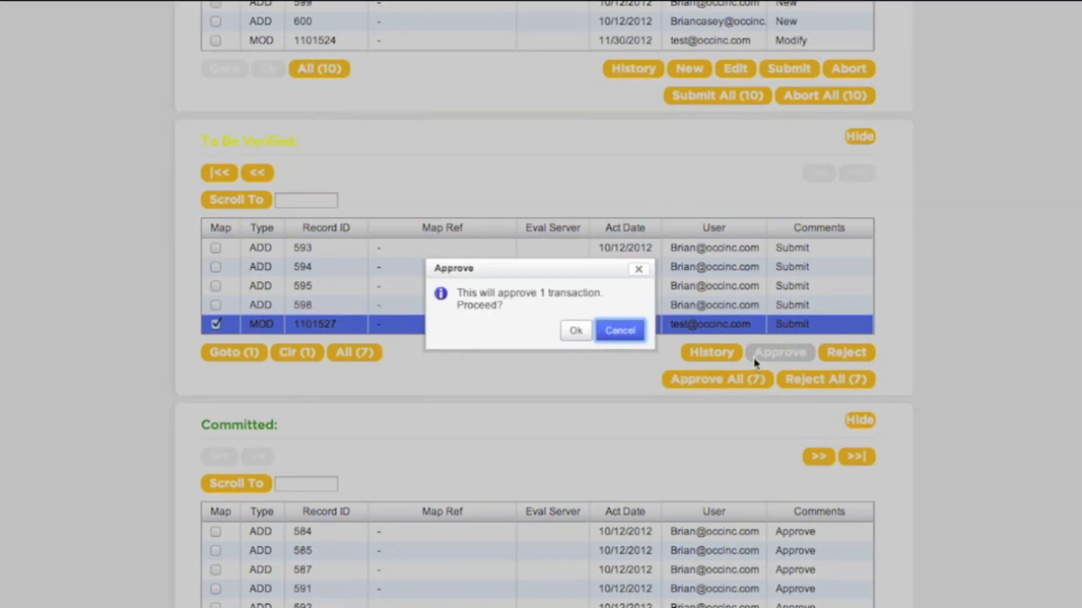
pyautogui.click(577, 332)
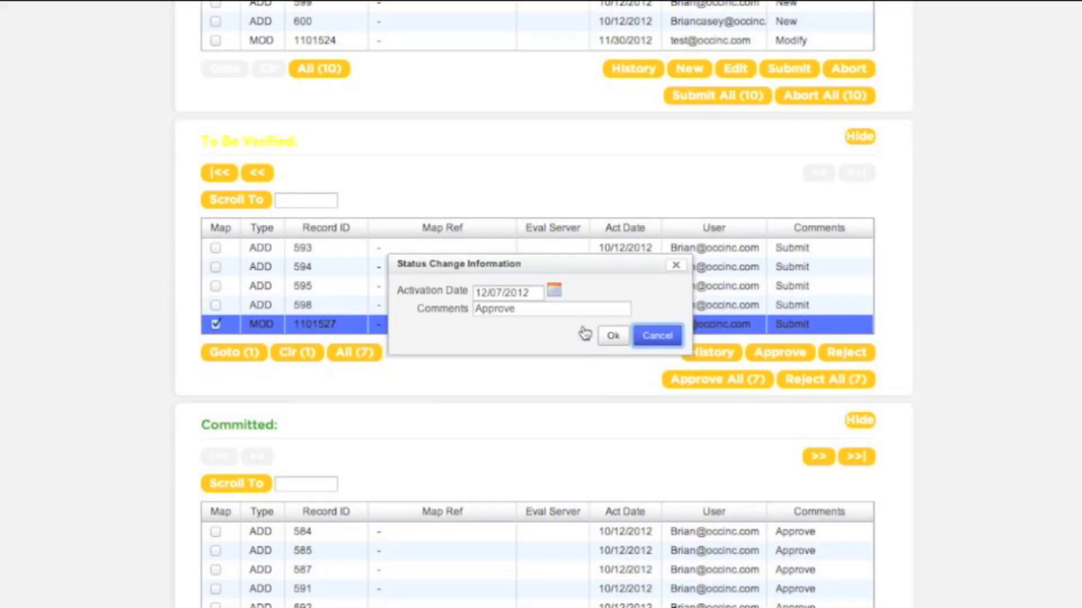
pyautogui.click(613, 337)
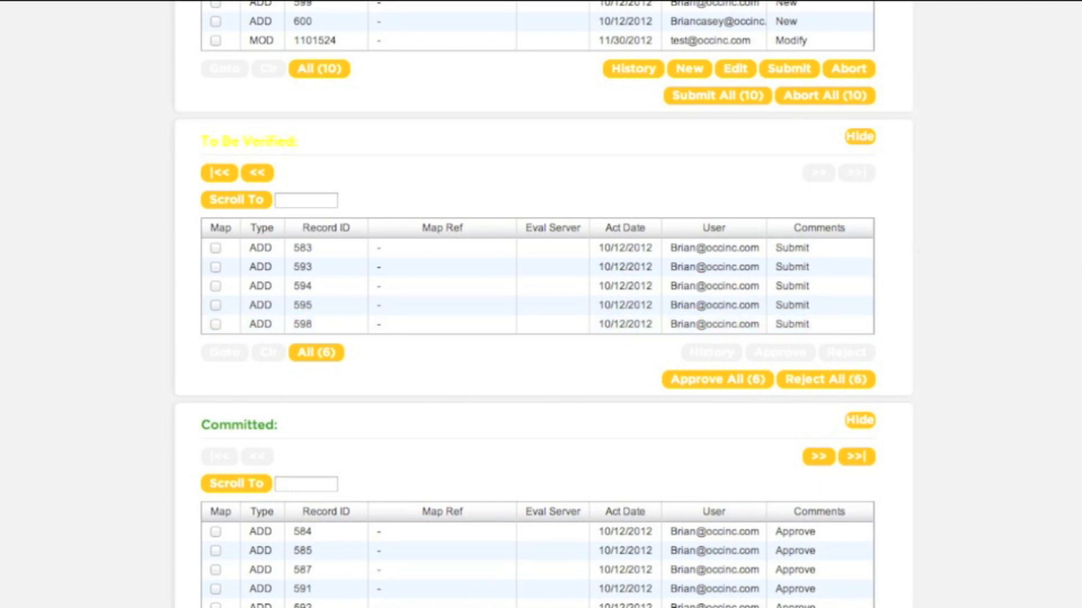
# - Identify the approved polygon on the map to locate its record in the Committed table
pyautogui.scroll(-10, 541, 304)
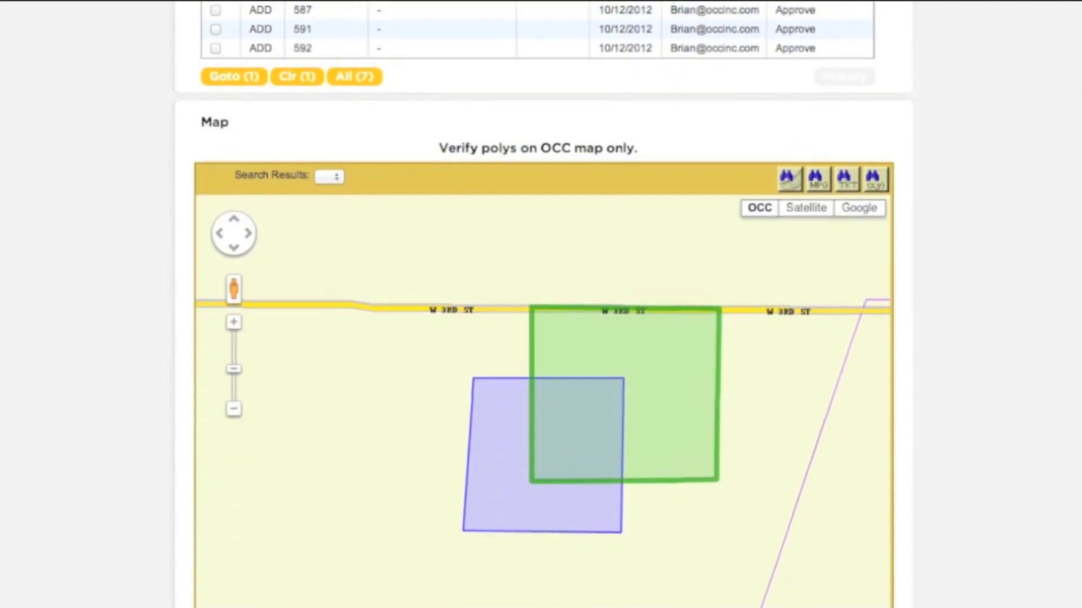
pyautogui.scroll(-2, 541, 304)
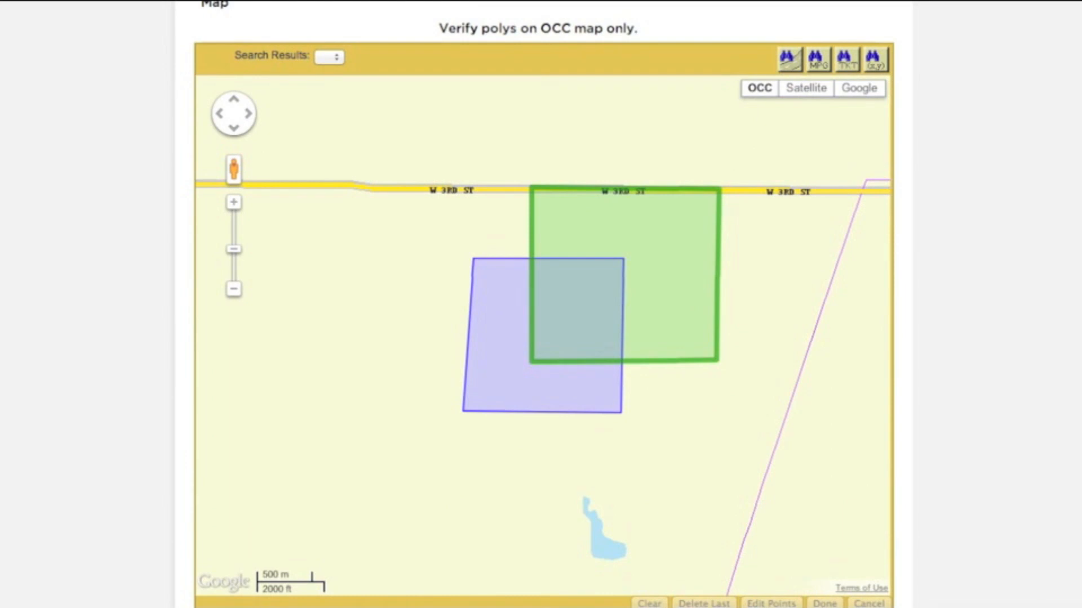
pyautogui.click(697, 278)
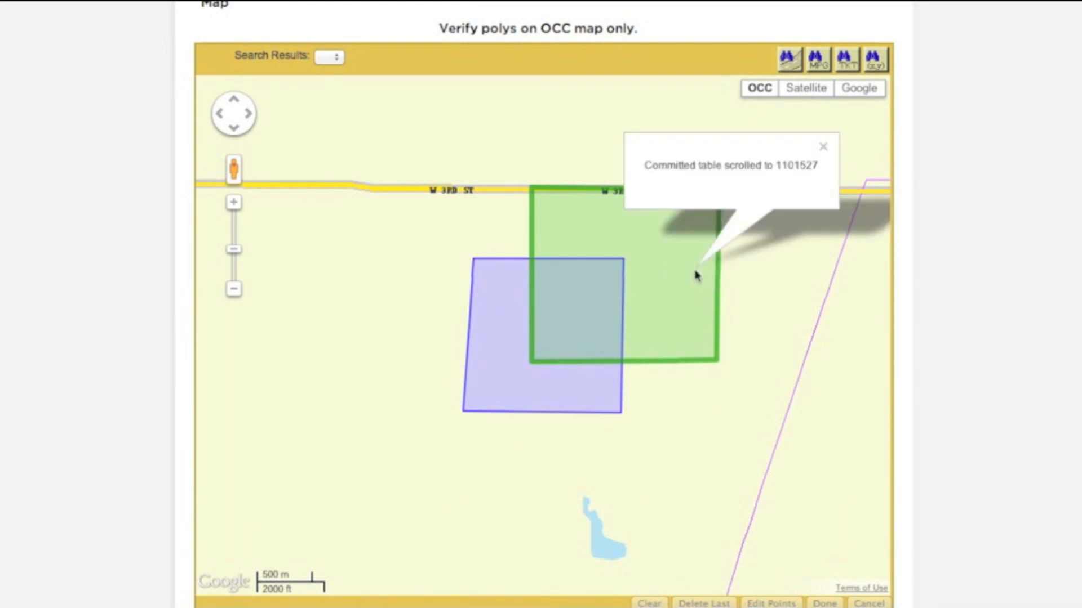